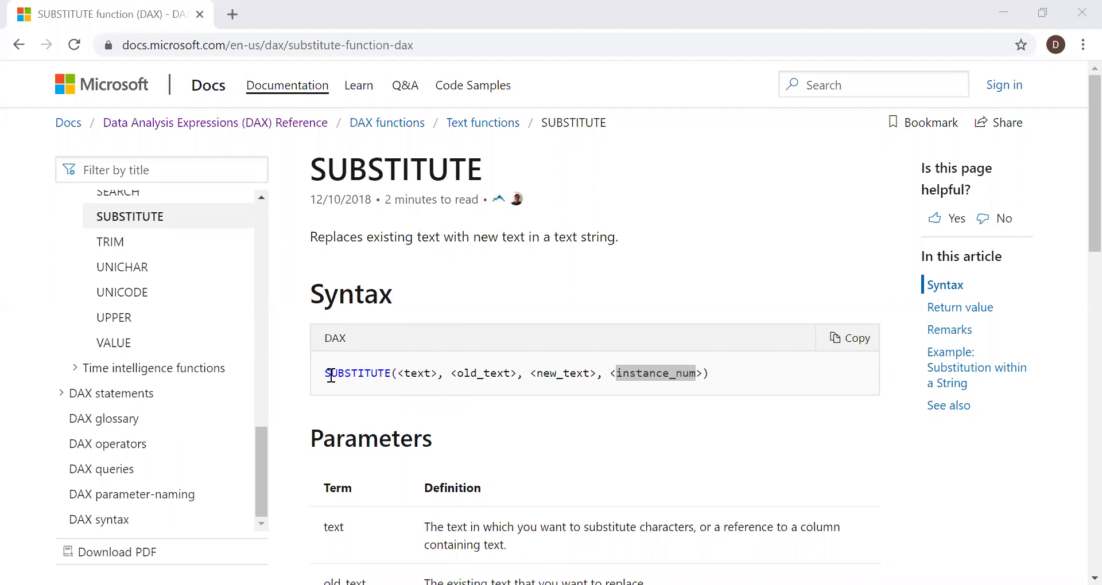
# Go over the SUBSTITUTE syntax arguments: text, old_text, new_text and instance_num.
pyautogui.moveTo(332, 376); pyautogui.dragTo(442, 374)
pyautogui.doubleClick(416, 374)
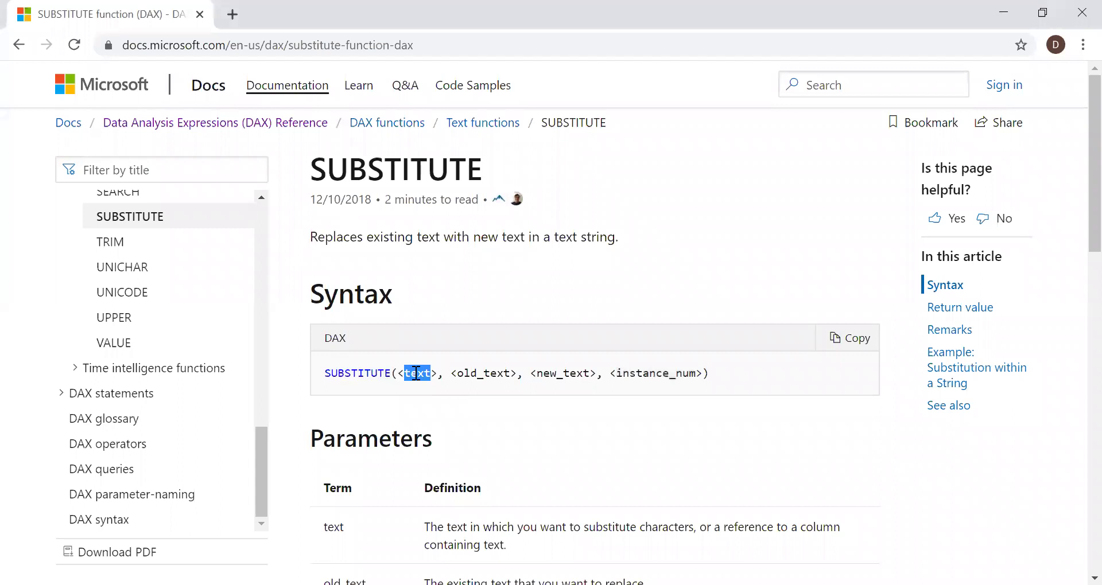
pyautogui.doubleClick(475, 374)
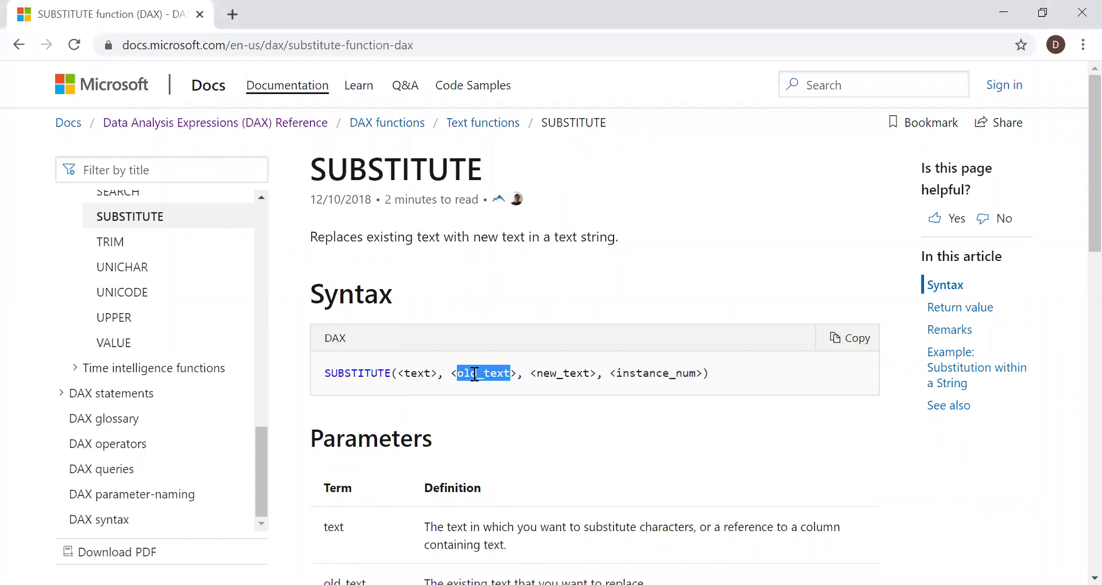
pyautogui.doubleClick(568, 373)
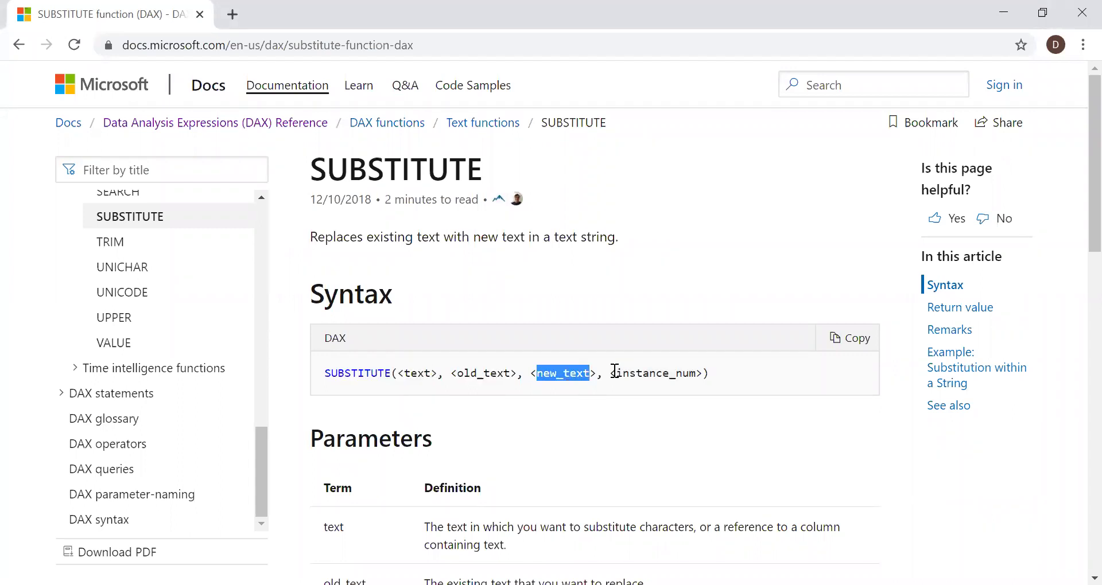
pyautogui.doubleClick(679, 374)
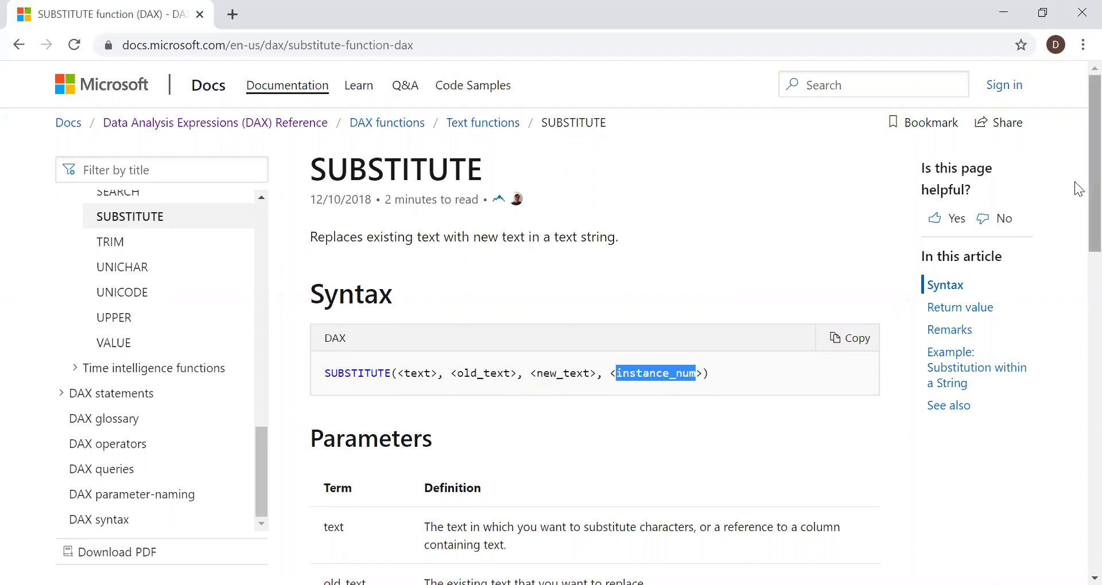
# Scroll through the SUBSTITUTE documentation page, then return to Power BI Desktop.
pyautogui.scroll(-1, 1078, 198)
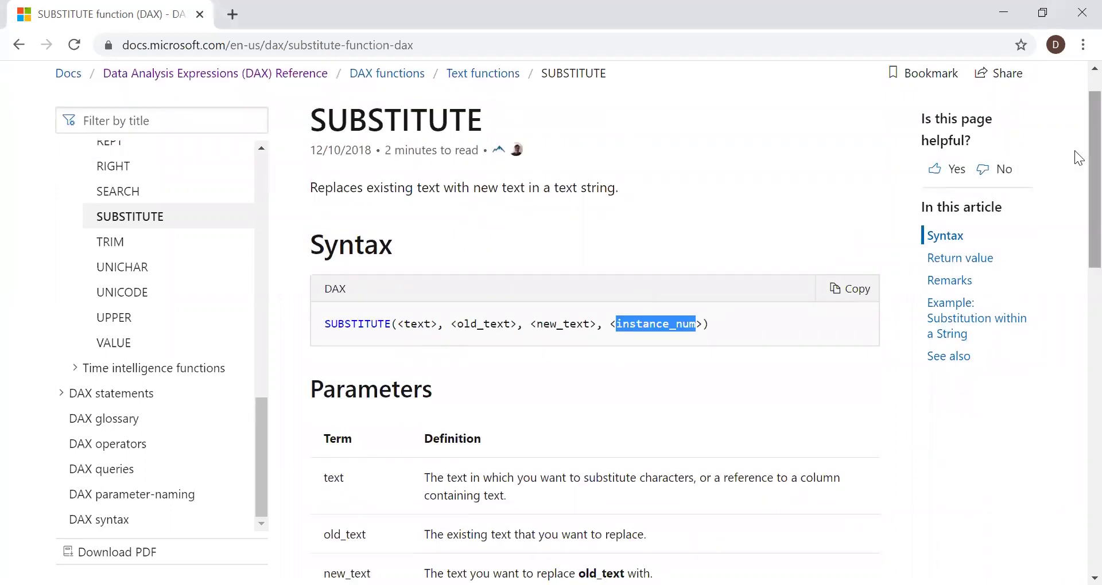
pyautogui.scroll(-3, 1078, 178)
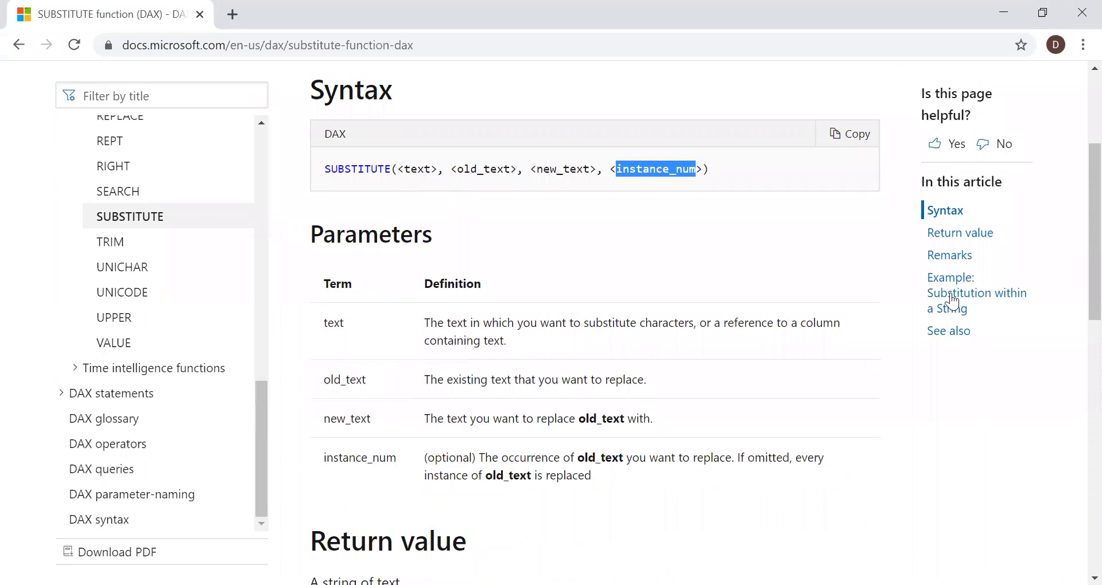
pyautogui.scroll(3, 1075, 189)
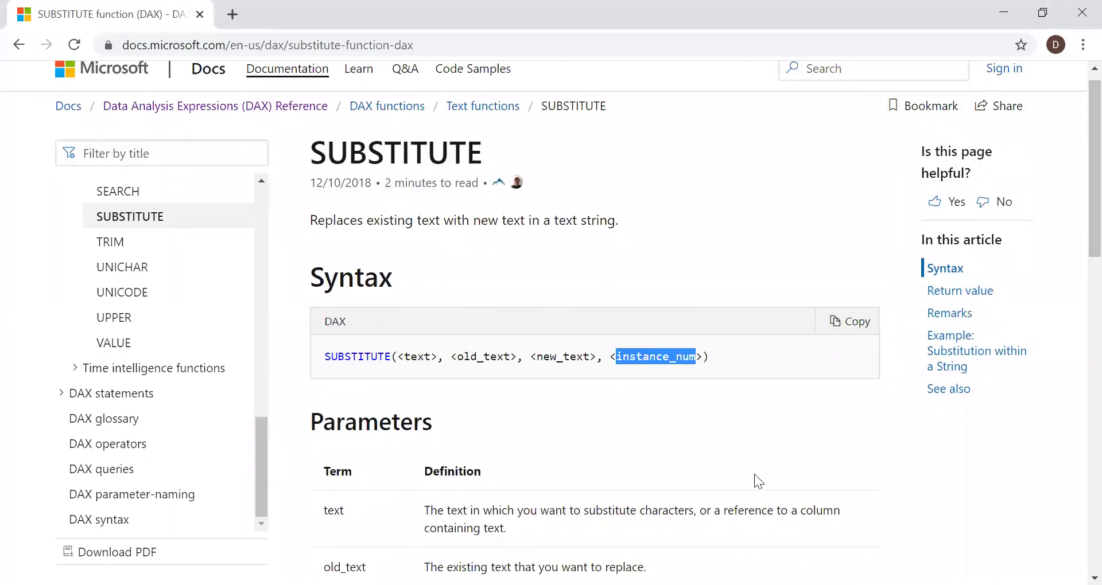
pyautogui.hotkey('alt', 'Tab')
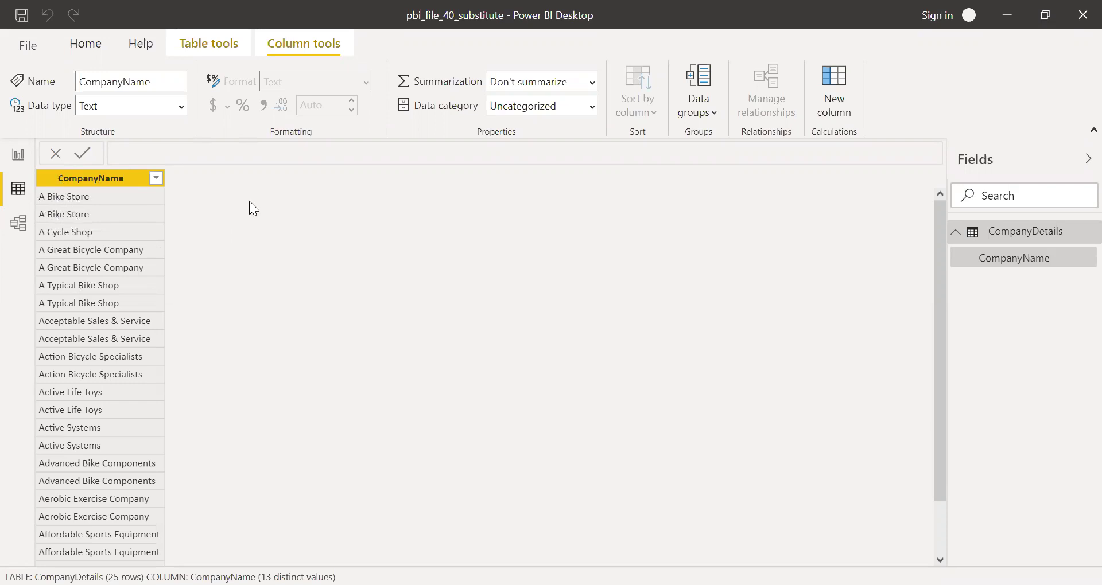
# Create column Sub_ex1 = SUBSTITUTE(CompanyDetails[CompanyName],"Bike","Sports",1) in CompanyDetails.
pyautogui.click(836, 95)
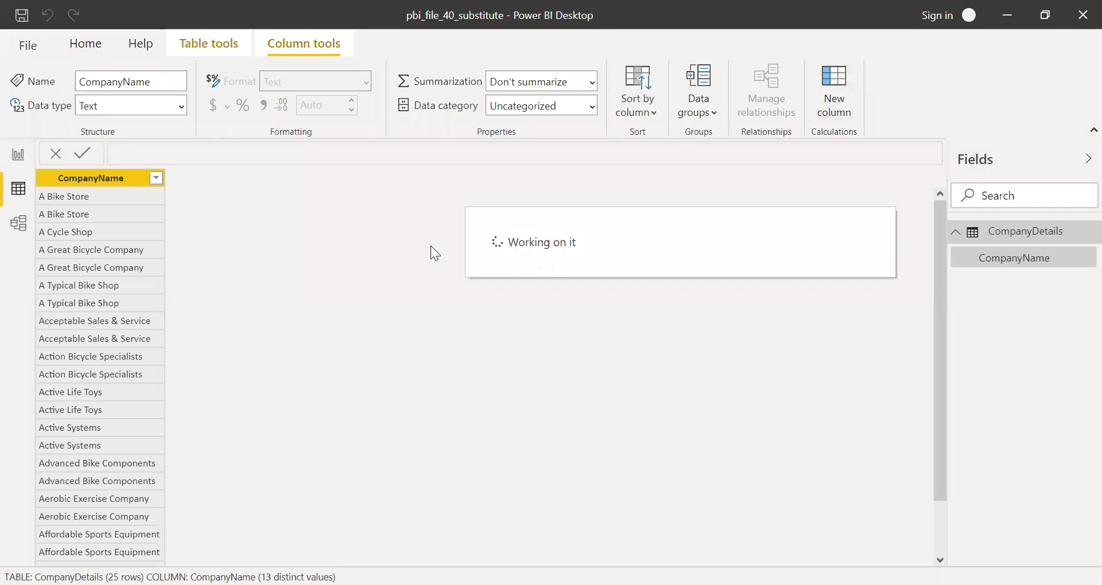
pyautogui.moveTo(174, 151); pyautogui.dragTo(119, 153)
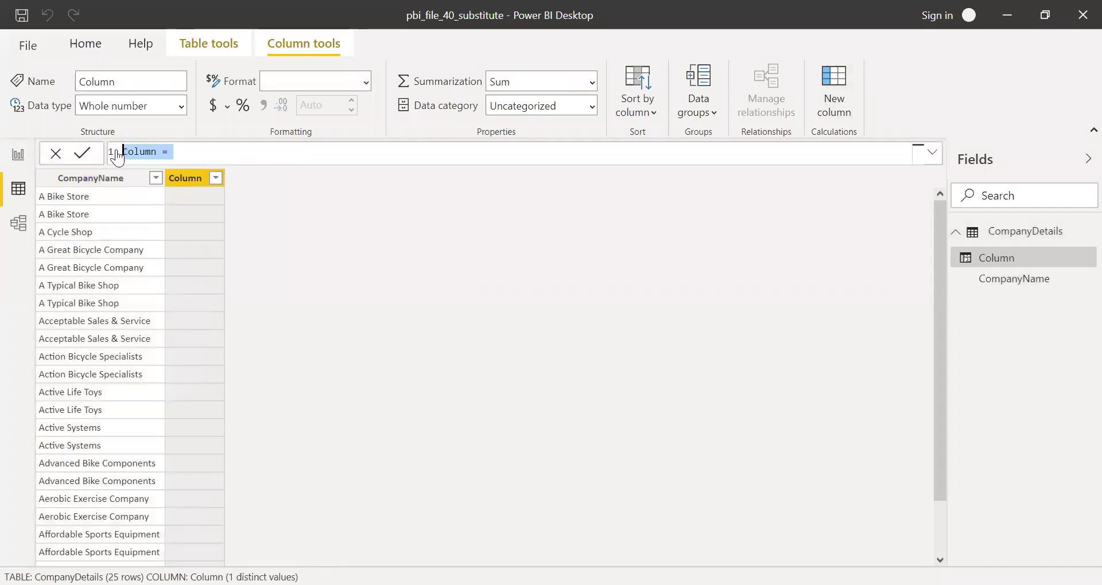
pyautogui.write('Sub')
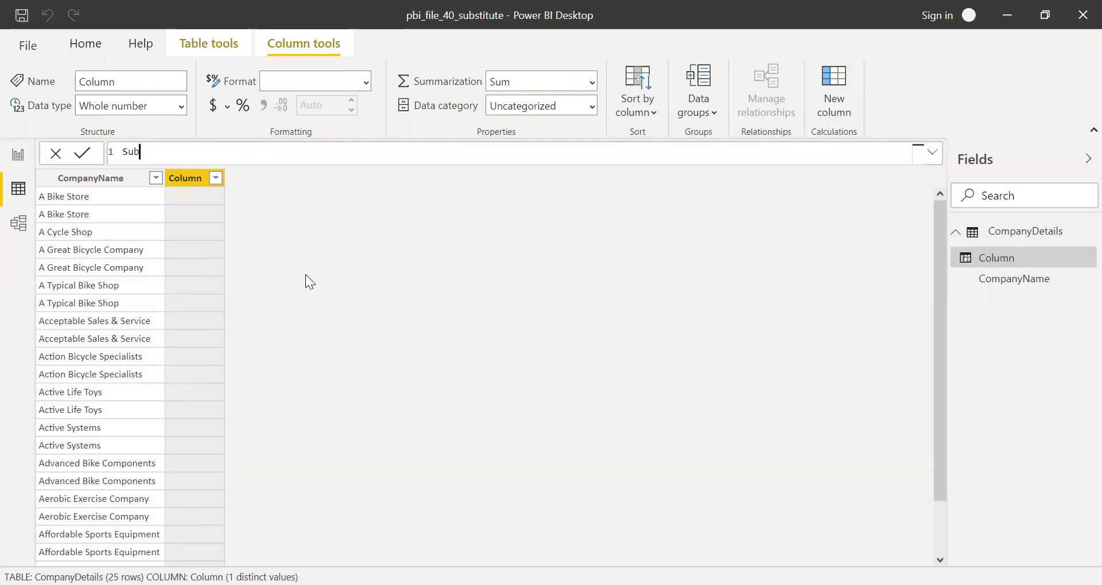
pyautogui.write('_ex1 = sub')
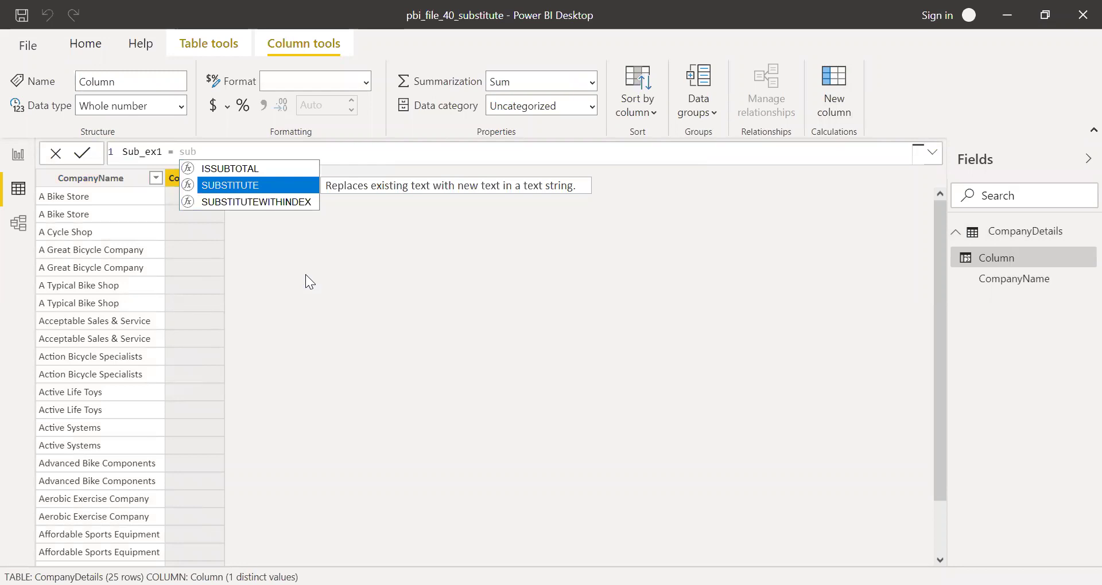
pyautogui.press('Tab')
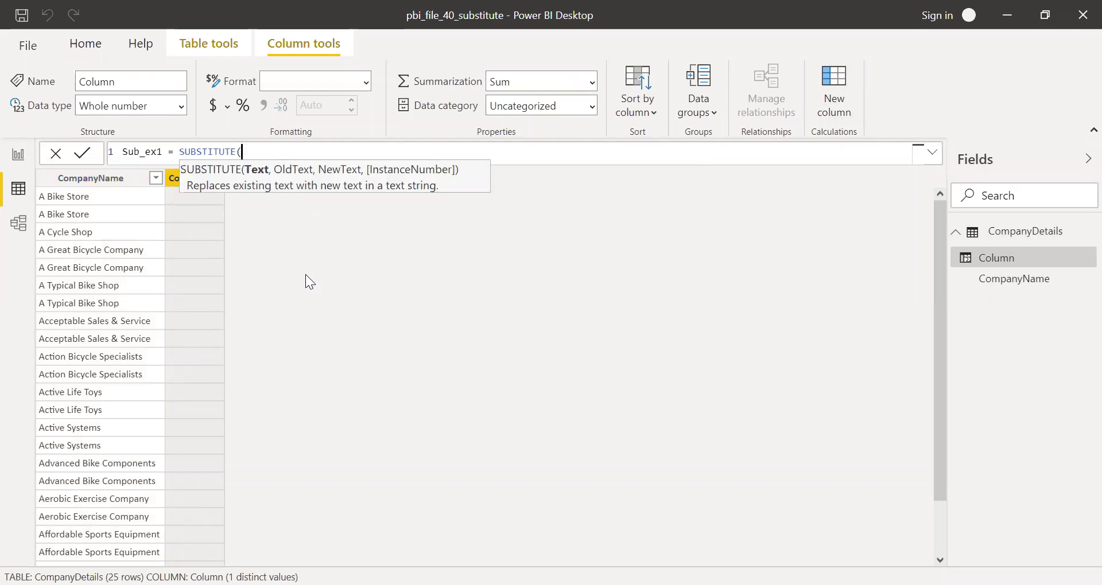
pyautogui.write('compn')
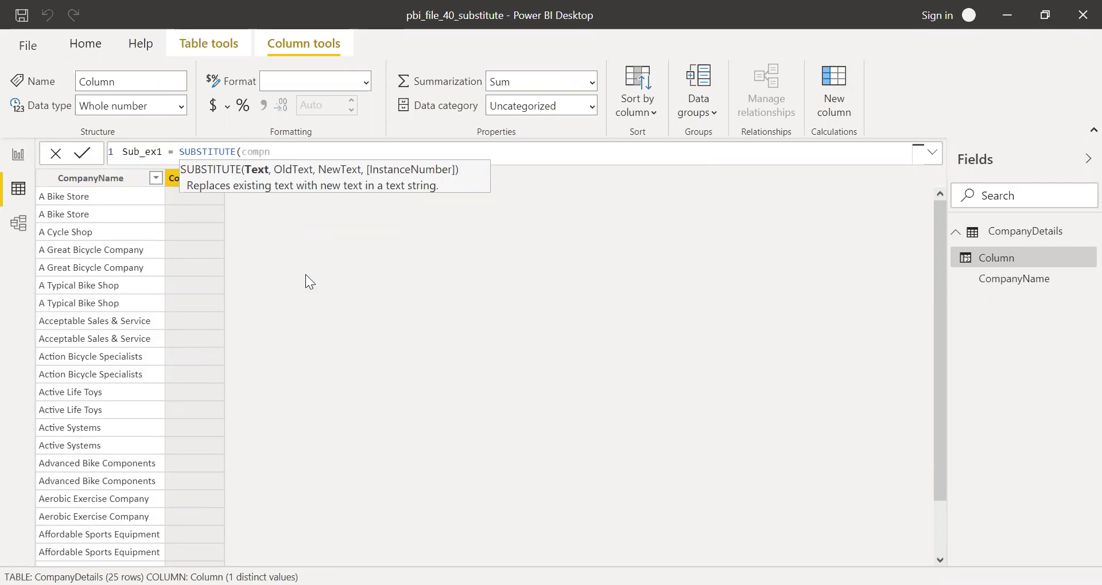
pyautogui.press('BackSpace')
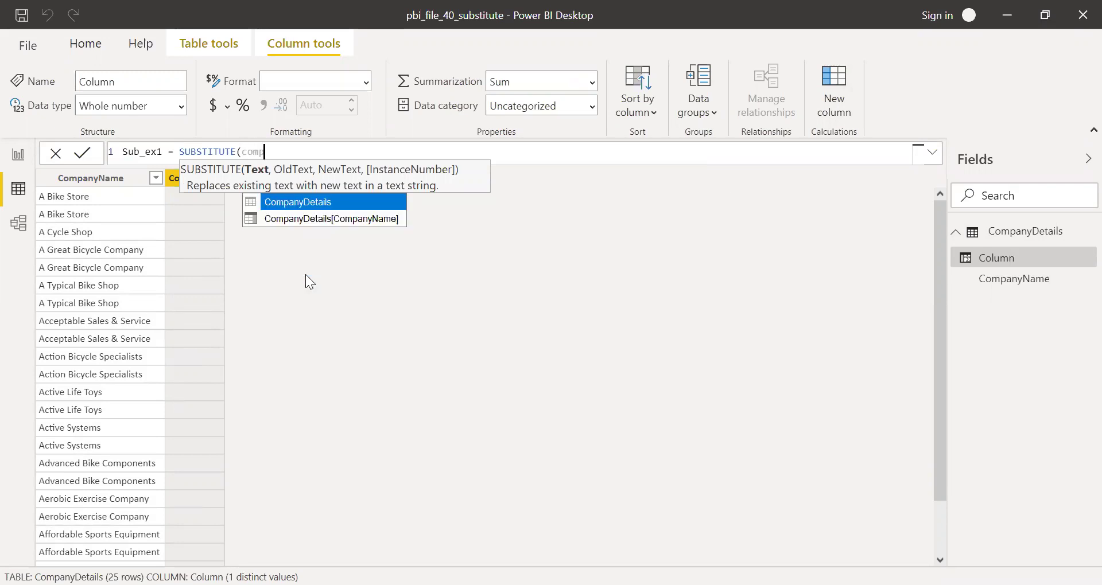
pyautogui.press('Down')
pyautogui.press('Tab')
pyautogui.write(',')
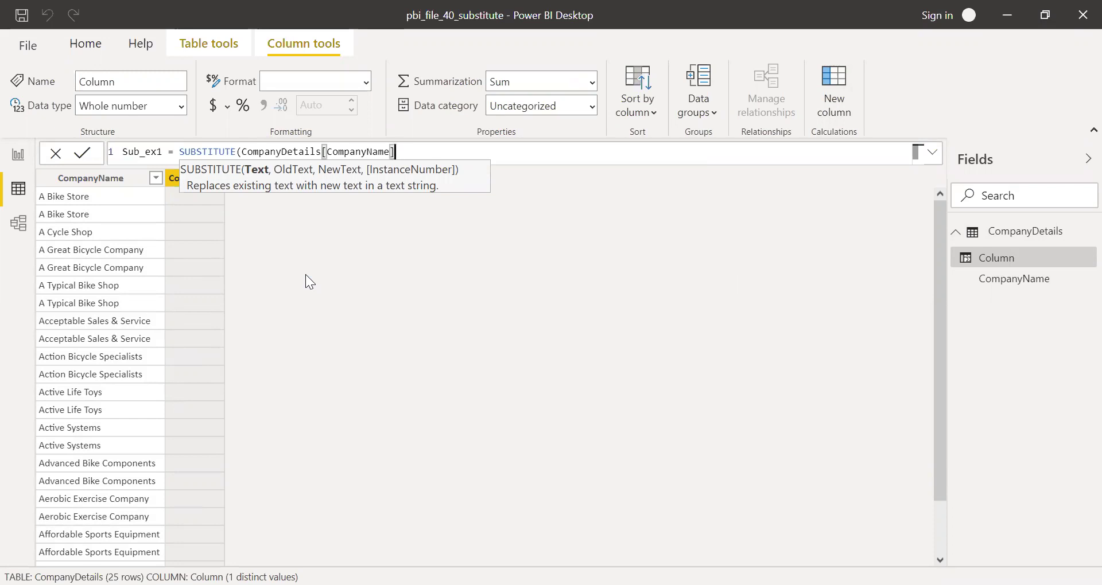
pyautogui.write('"')
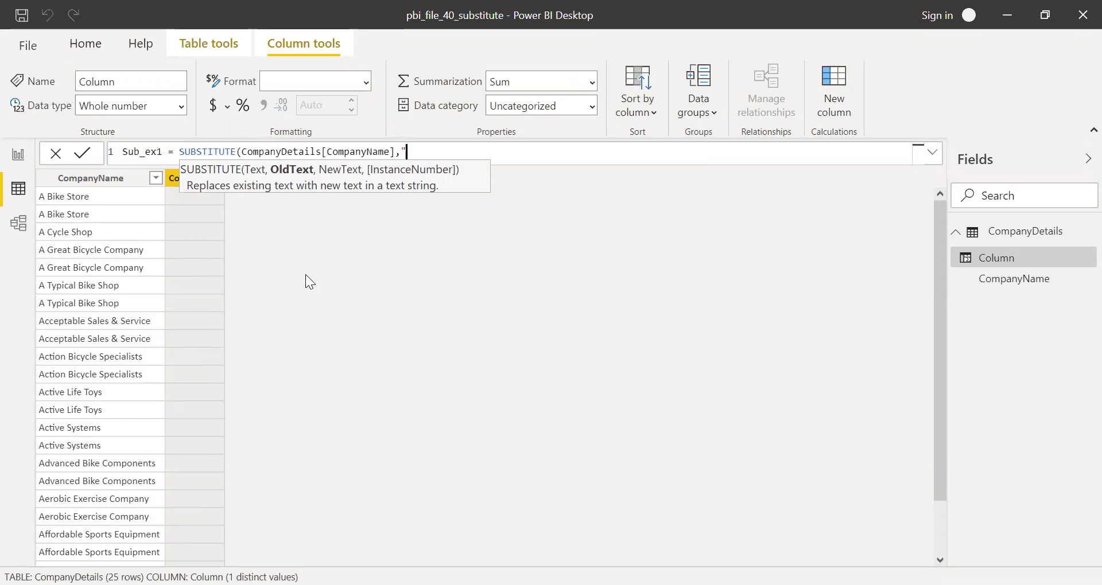
pyautogui.write('Bike"')
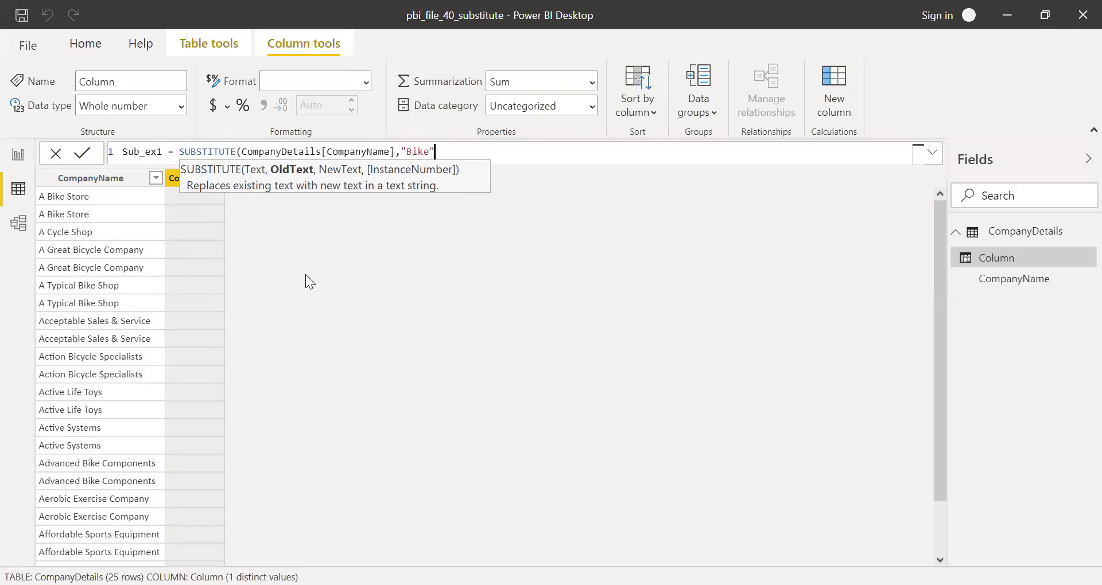
pyautogui.write(',')
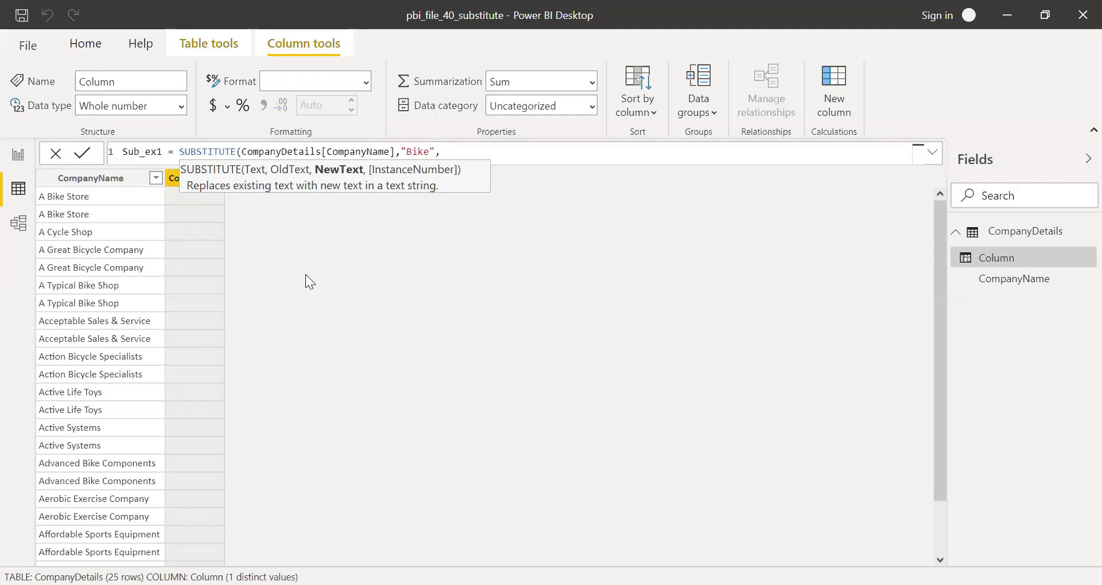
pyautogui.write('"Sports",')
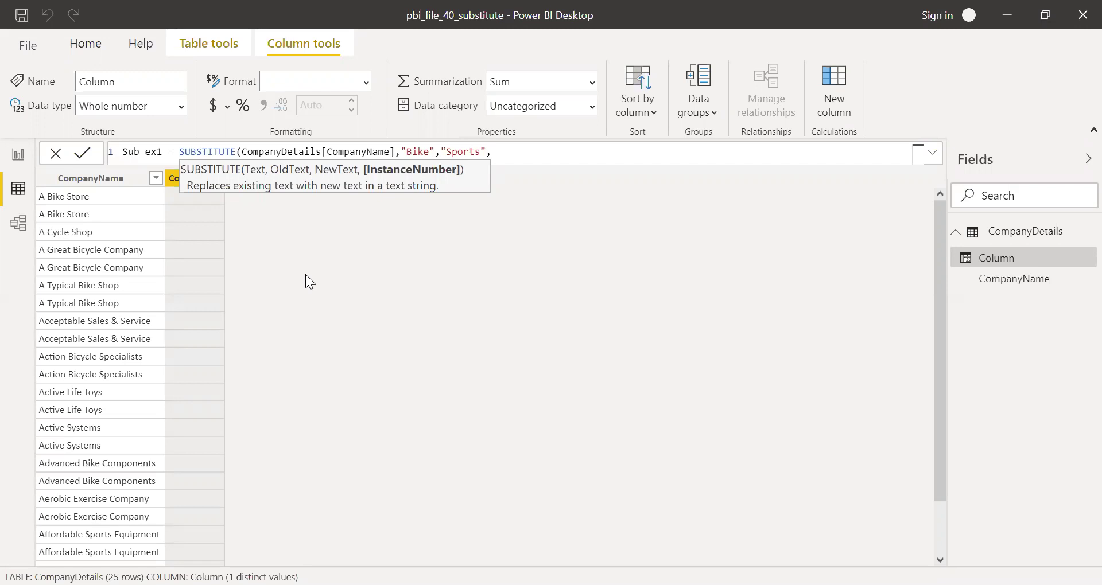
pyautogui.write('1)')
pyautogui.press('Return')
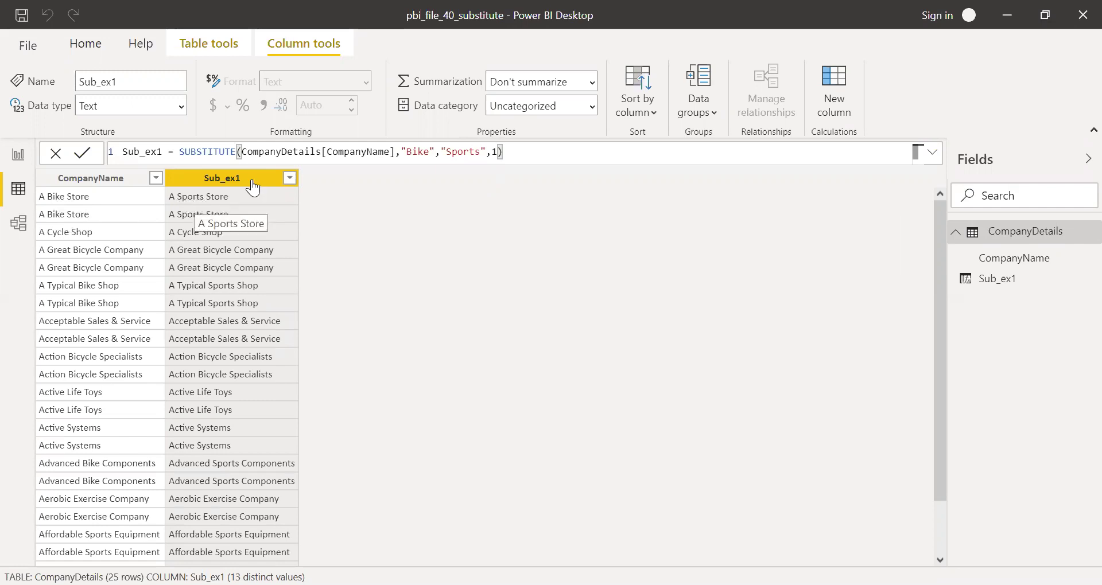
# Change Sub_ex1's search text from "Bike" to lowercase "bike" and apply the formula.
pyautogui.click(411, 153)
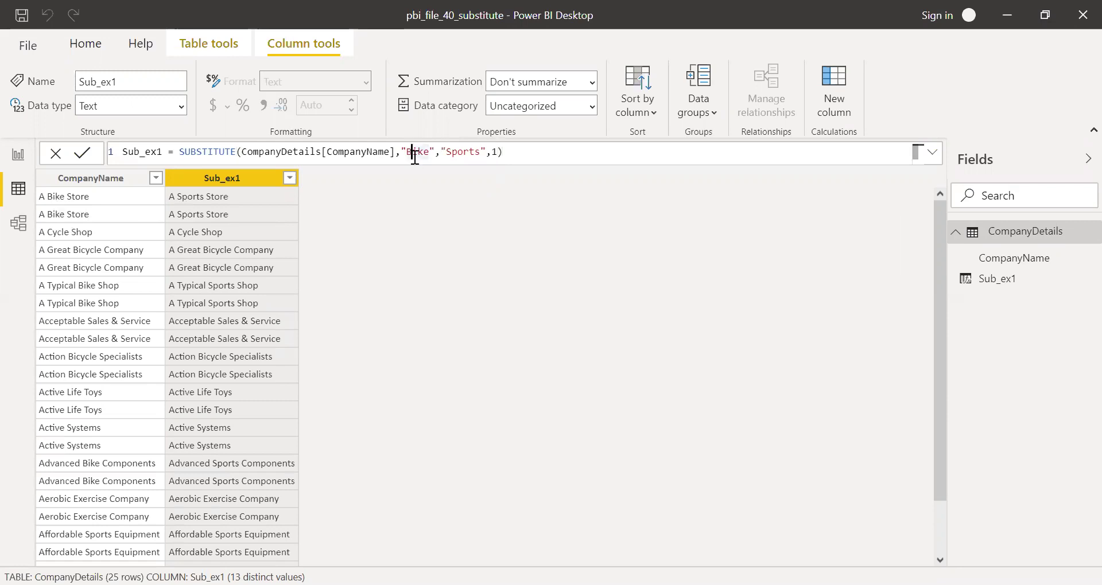
pyautogui.press('Delete')
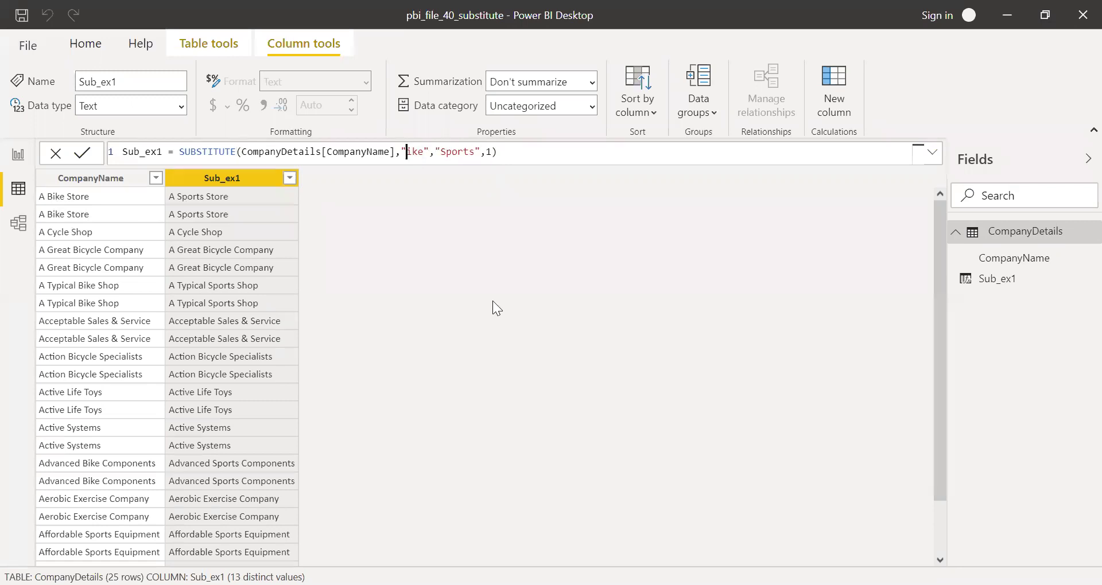
pyautogui.write('b')
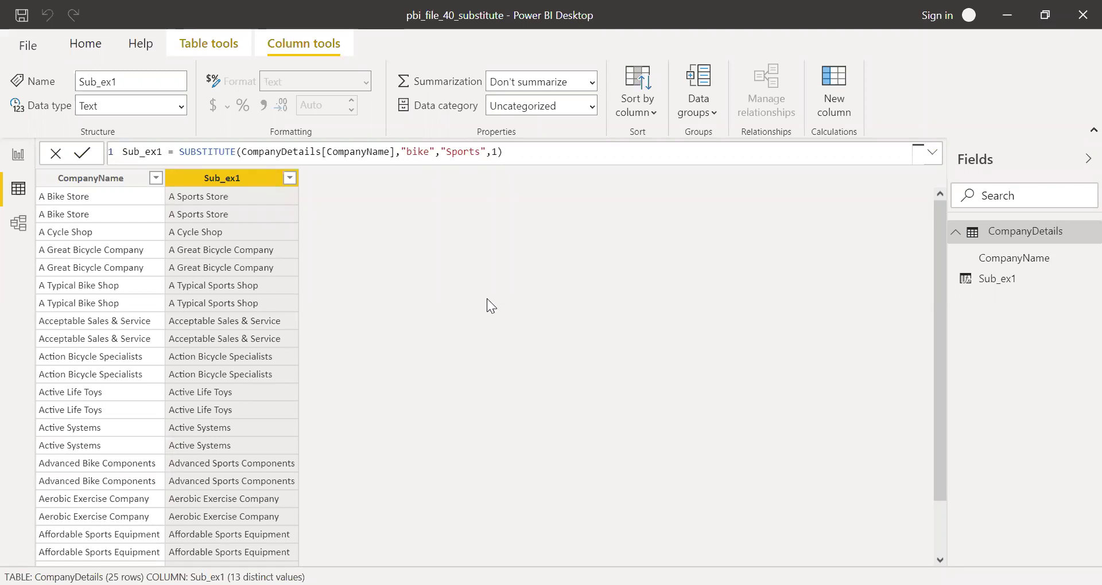
pyautogui.press('Return')
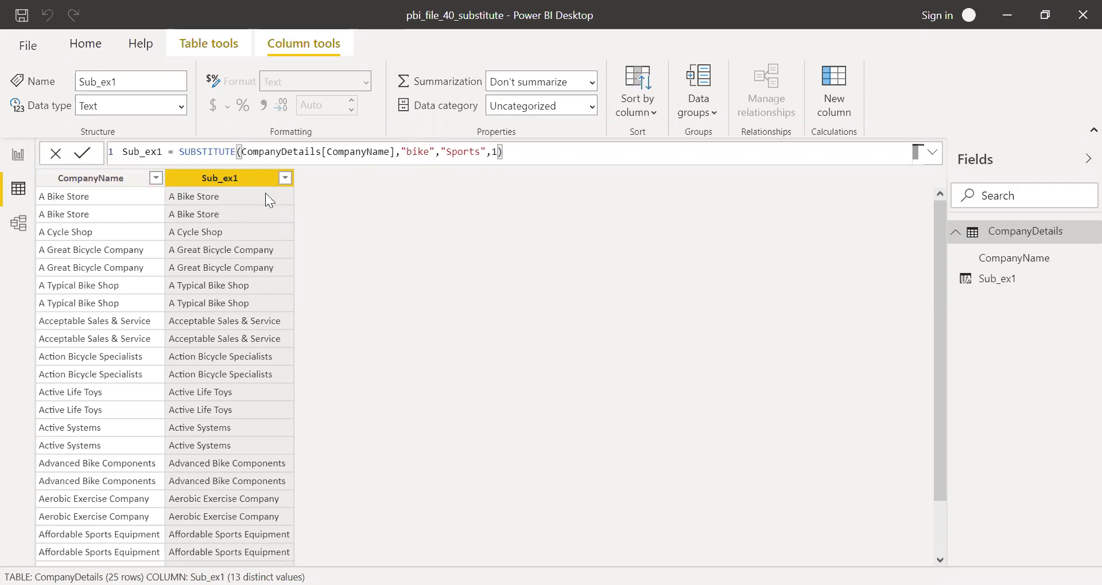
pyautogui.click(408, 153)
# Restore "Bike" in the Sub_ex1 formula and copy the whole formula.
pyautogui.press('Delete')
pyautogui.write('B')
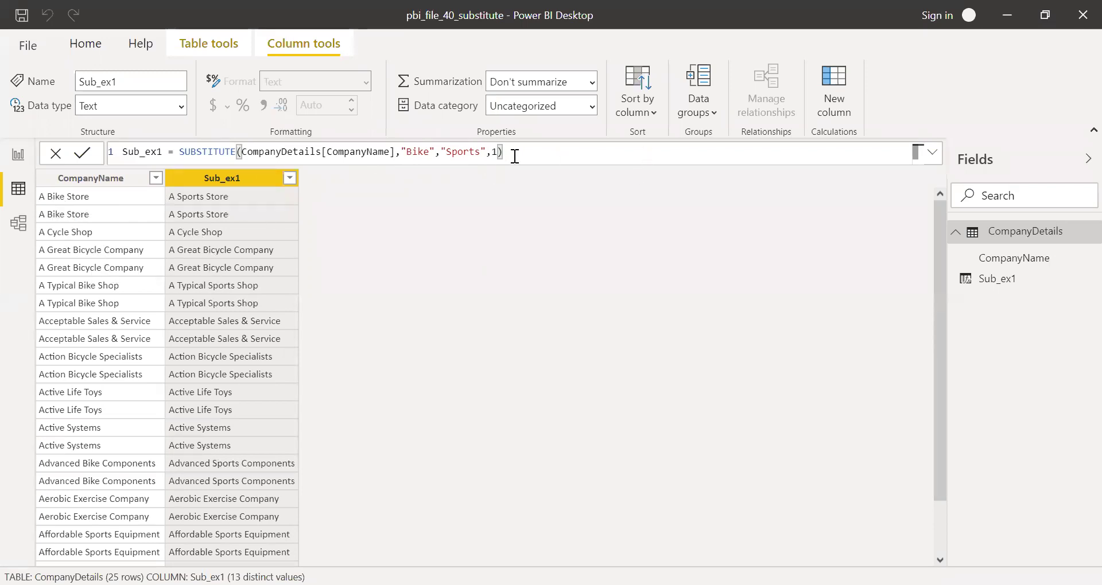
pyautogui.moveTo(510, 153); pyautogui.dragTo(331, 151)
pyautogui.moveTo(181, 148); pyautogui.dragTo(114, 150)
pyautogui.hotkey('ctrl', 'c')
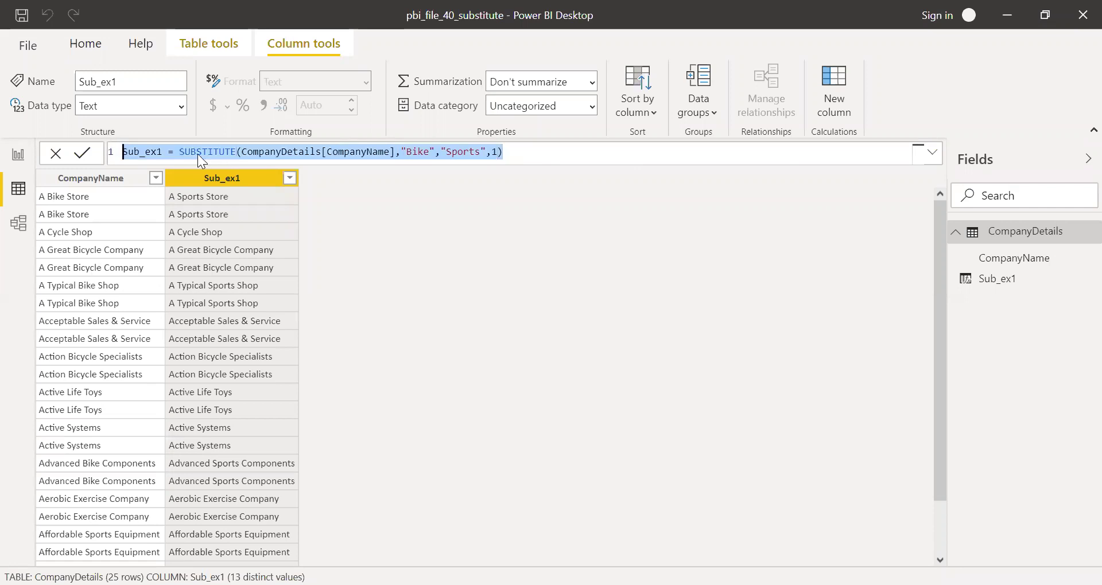
pyautogui.click(871, 78)
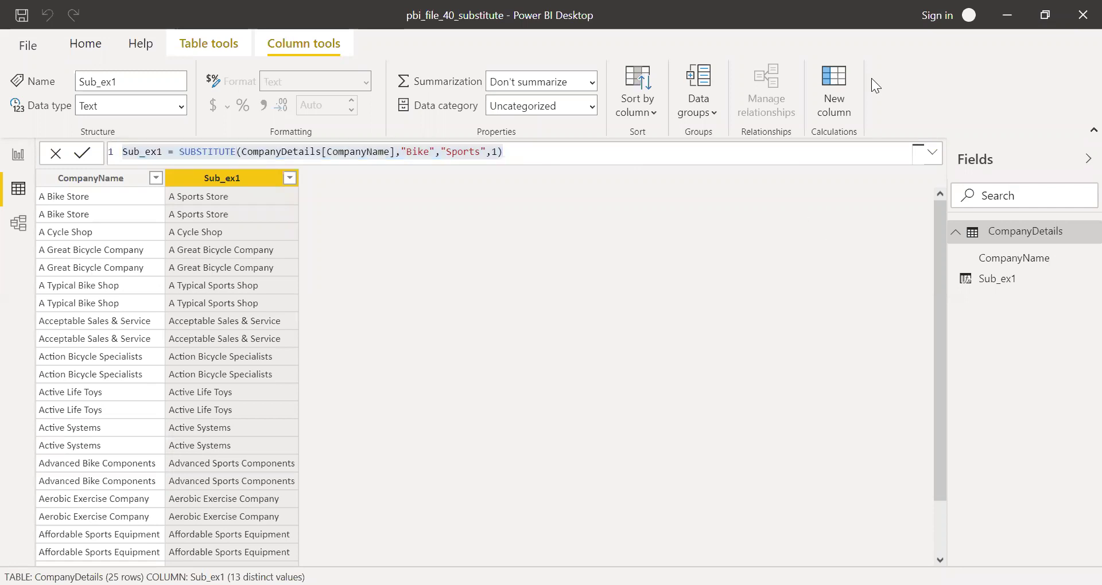
# Add a new column from the pasted formula, renamed from Sub_ex1 to Sub_ex2.
pyautogui.click(837, 79)
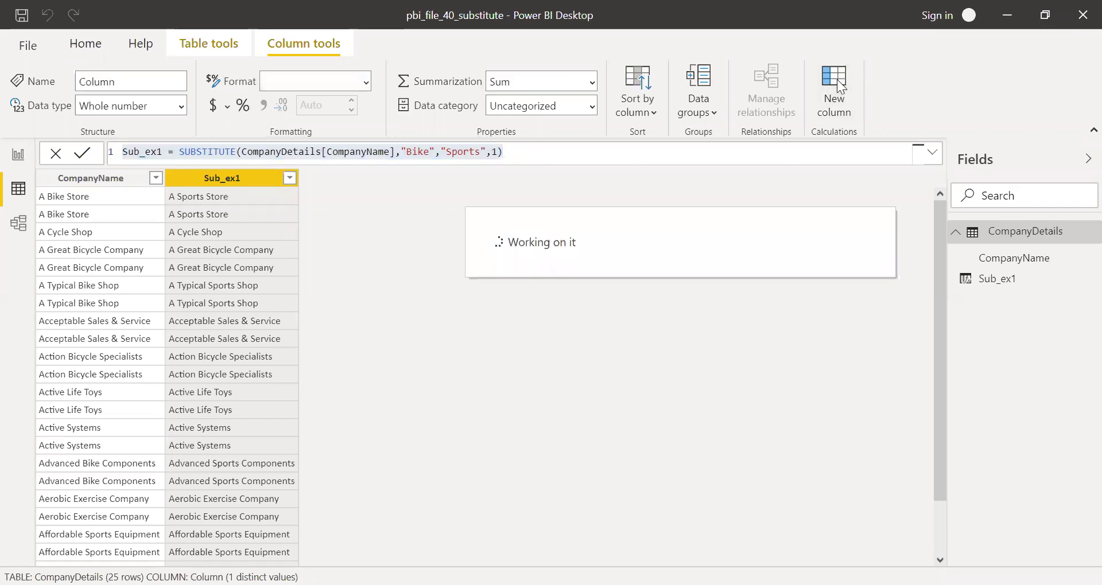
pyautogui.hotkey('ctrl', 'a')
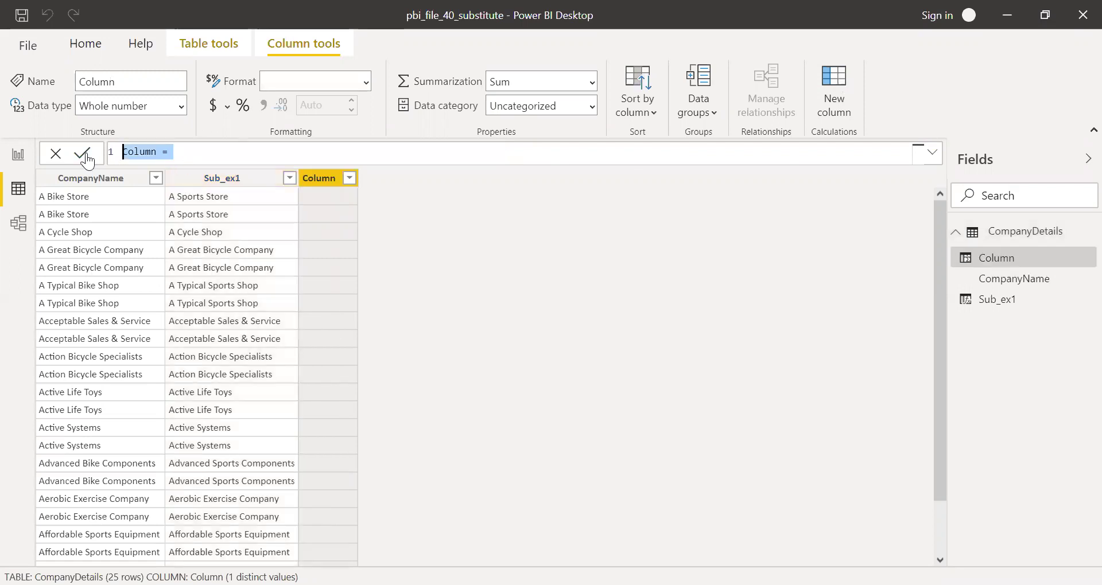
pyautogui.hotkey('ctrl', 'v')
pyautogui.click(162, 151)
pyautogui.press('BackSpace')
pyautogui.write('2')
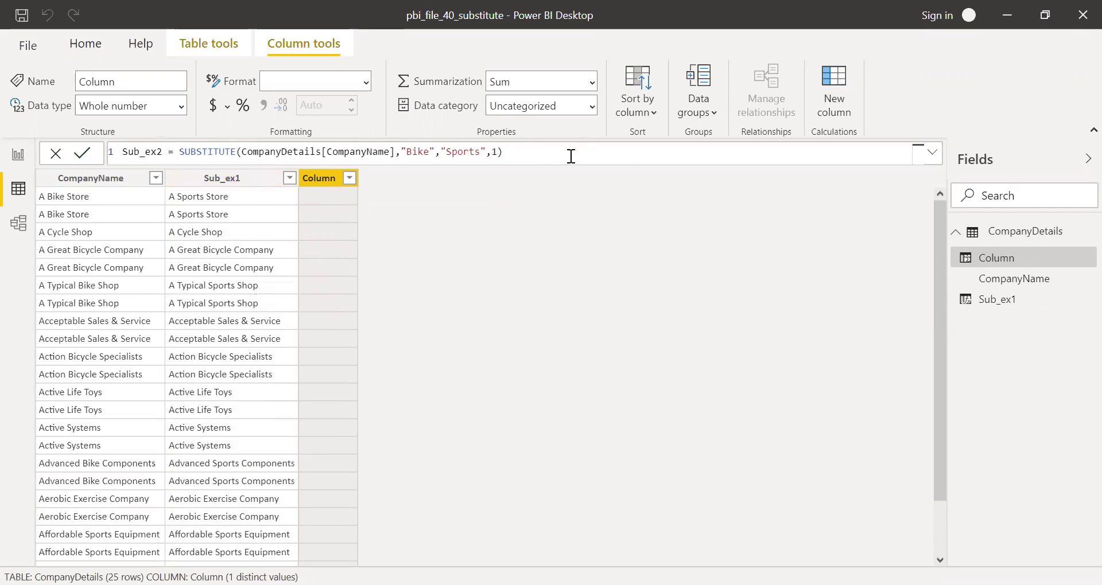
pyautogui.press('Return')
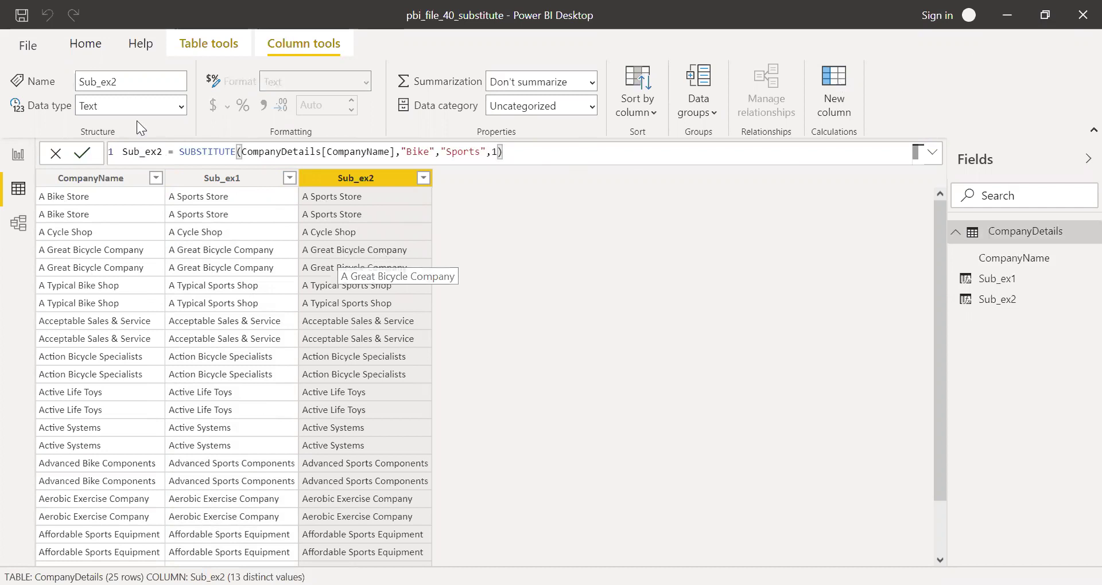
# Wrap Sub_ex2's formula in an outer SUBSTITUTE(…,"Bicycle","Sports",1).
pyautogui.doubleClick(183, 151)
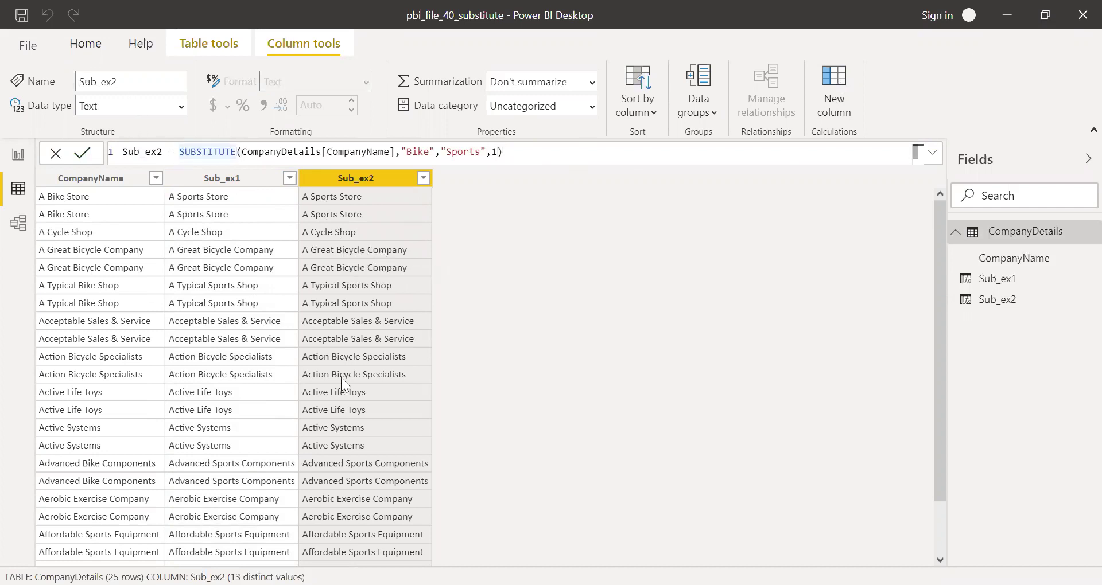
pyautogui.write('sub')
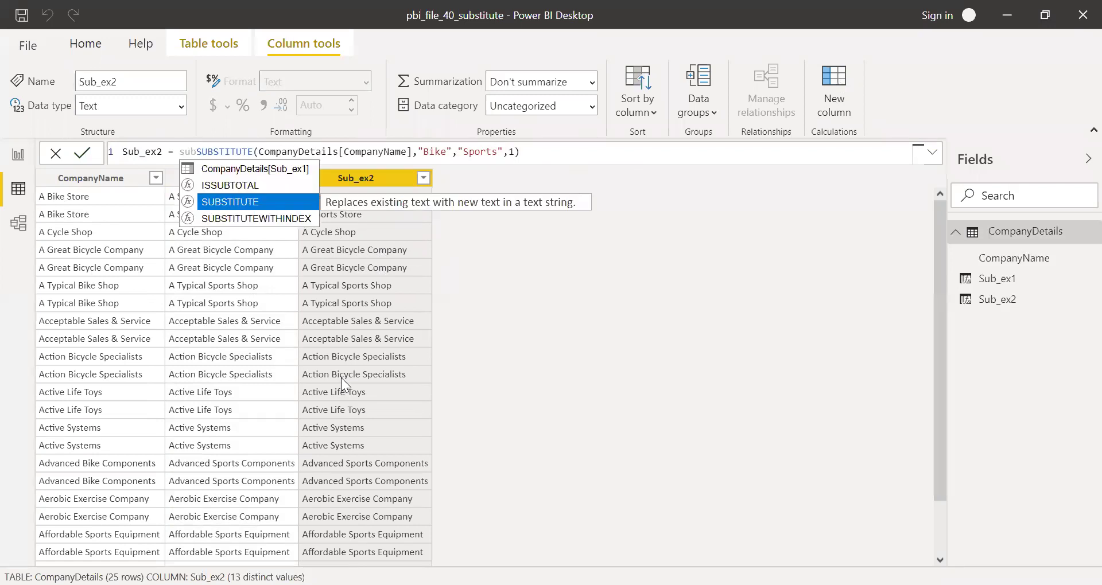
pyautogui.press('Tab')
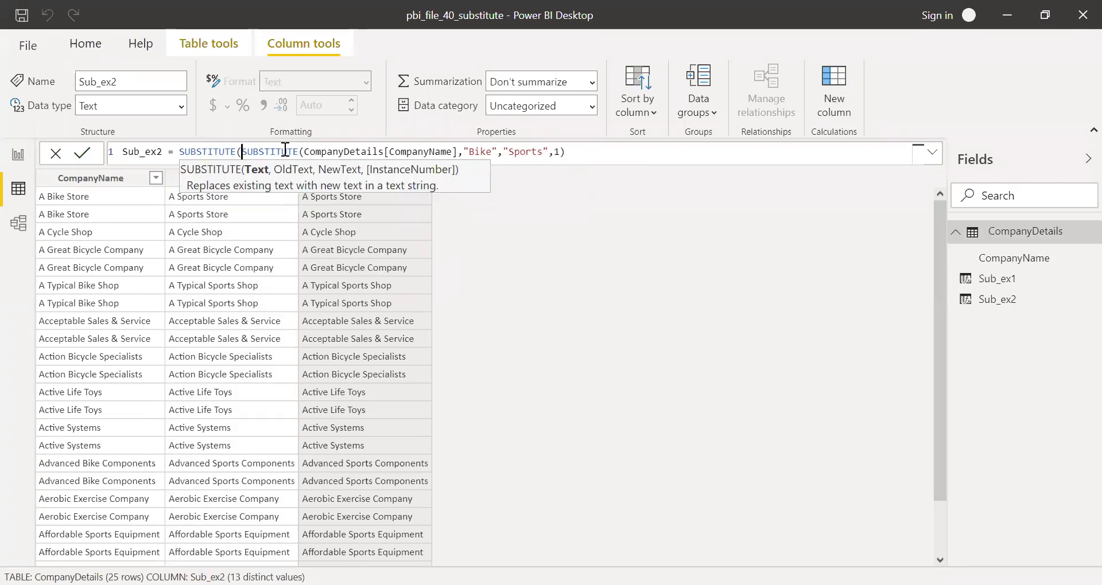
pyautogui.click(587, 152)
pyautogui.write(',')
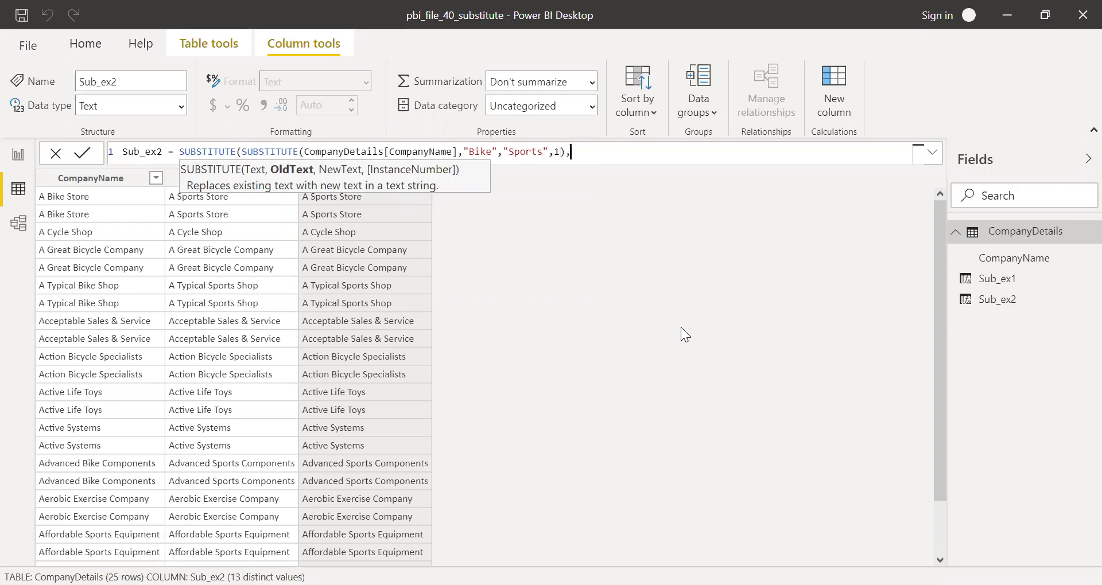
pyautogui.write('"')
pyautogui.write('Bicycle",')
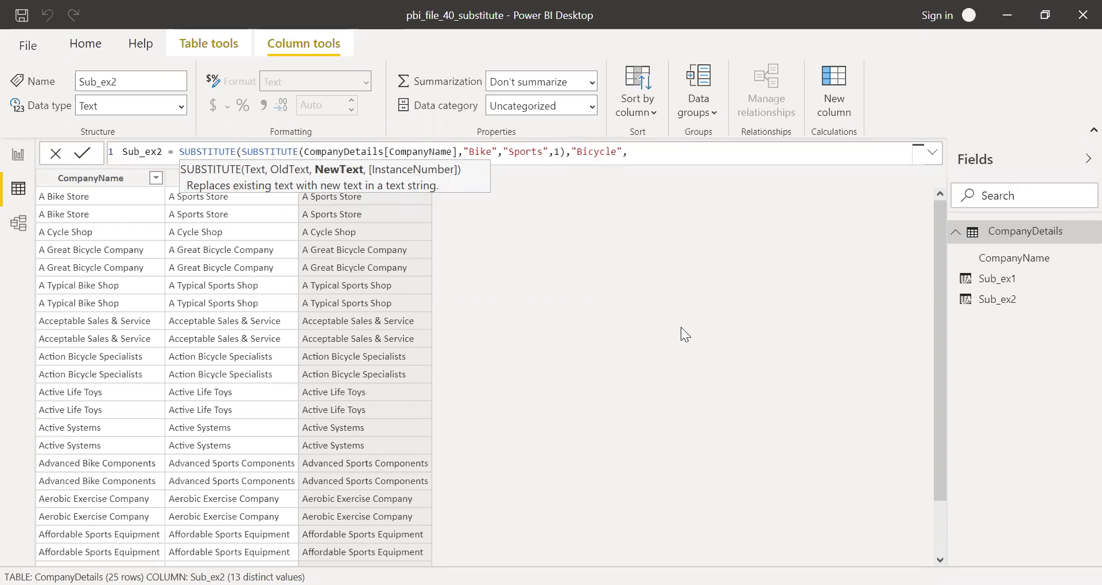
pyautogui.write('"Sports",')
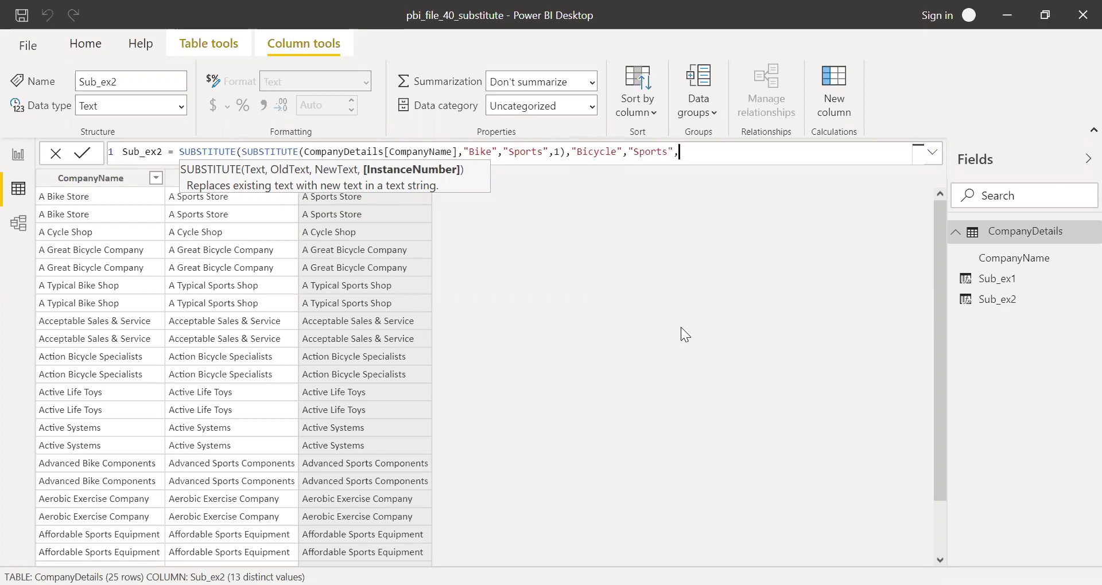
pyautogui.write('1')
pyautogui.write(')')
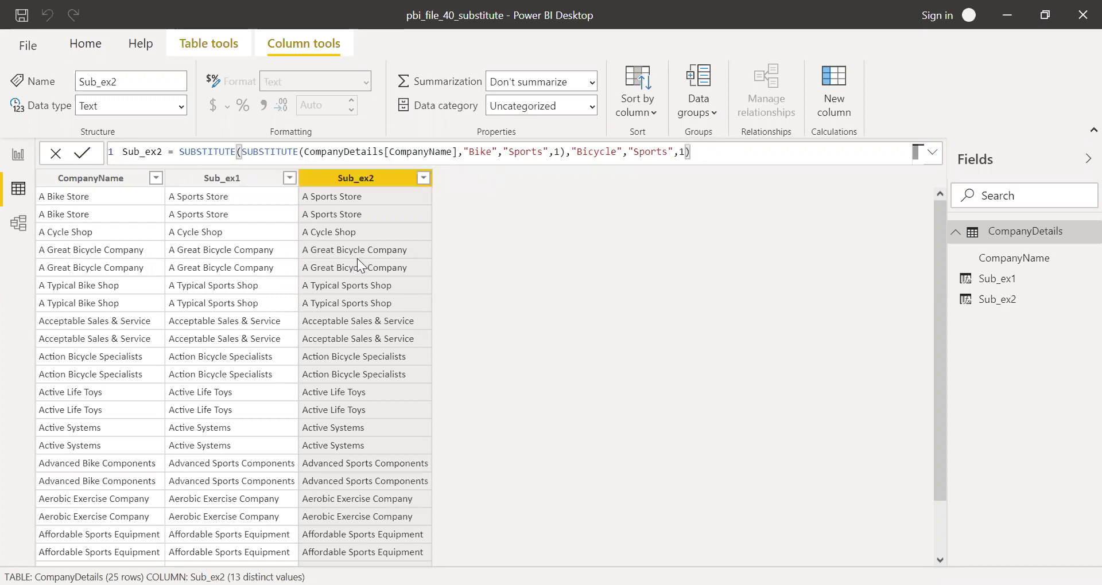
# Commit the nested Sub_ex2 formula so both Bike and Bicycle become Sports.
pyautogui.press('Return')
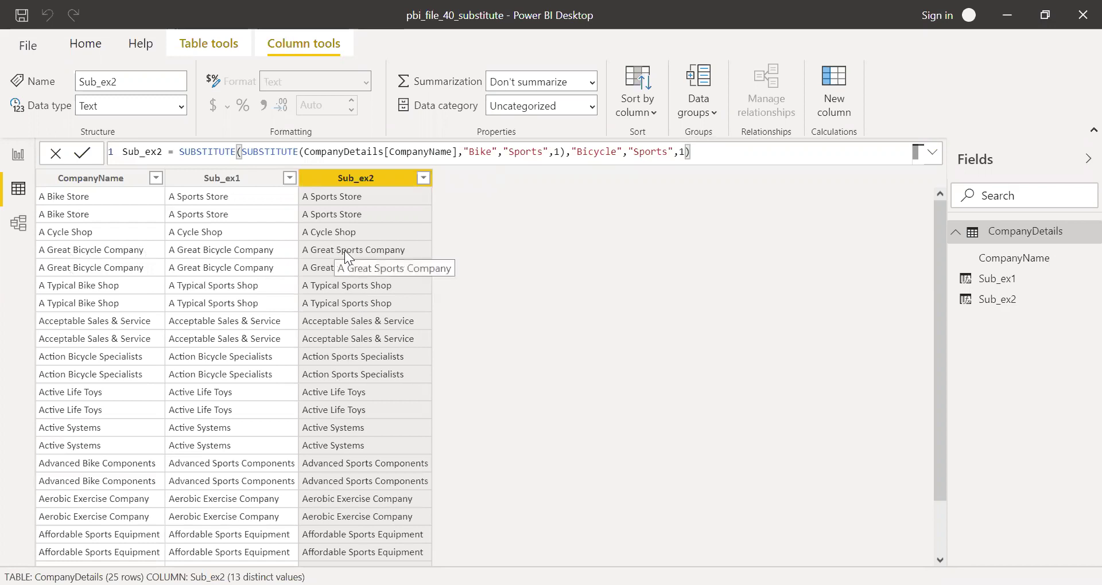